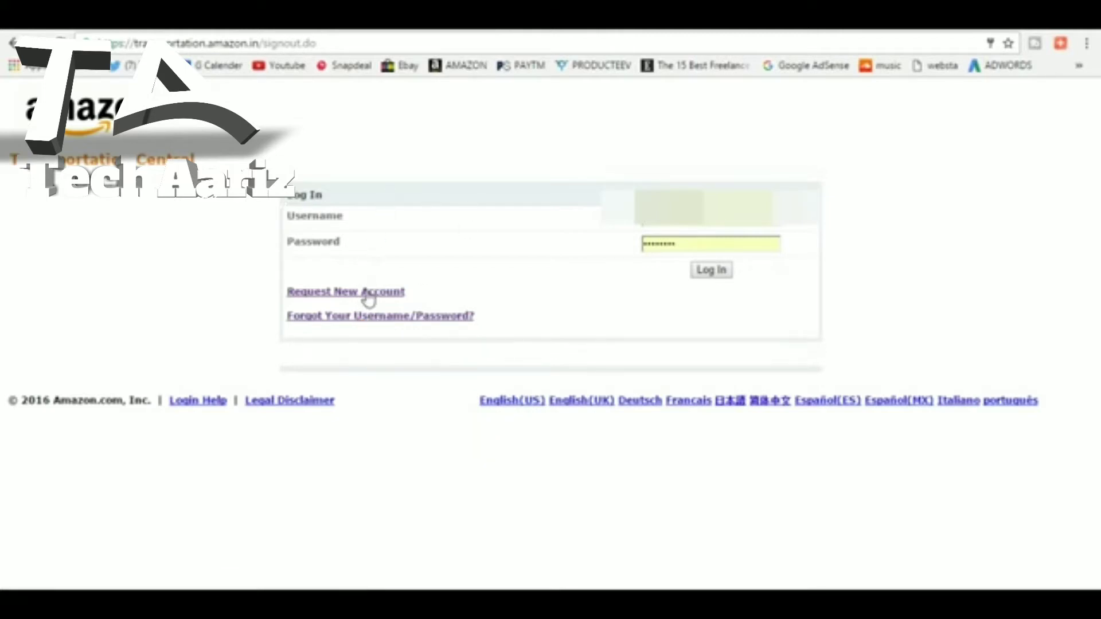
# Step: Open the new account request form, choose the Vendor account type and show the help for the Vendor Code
pyautogui.click(366, 294)
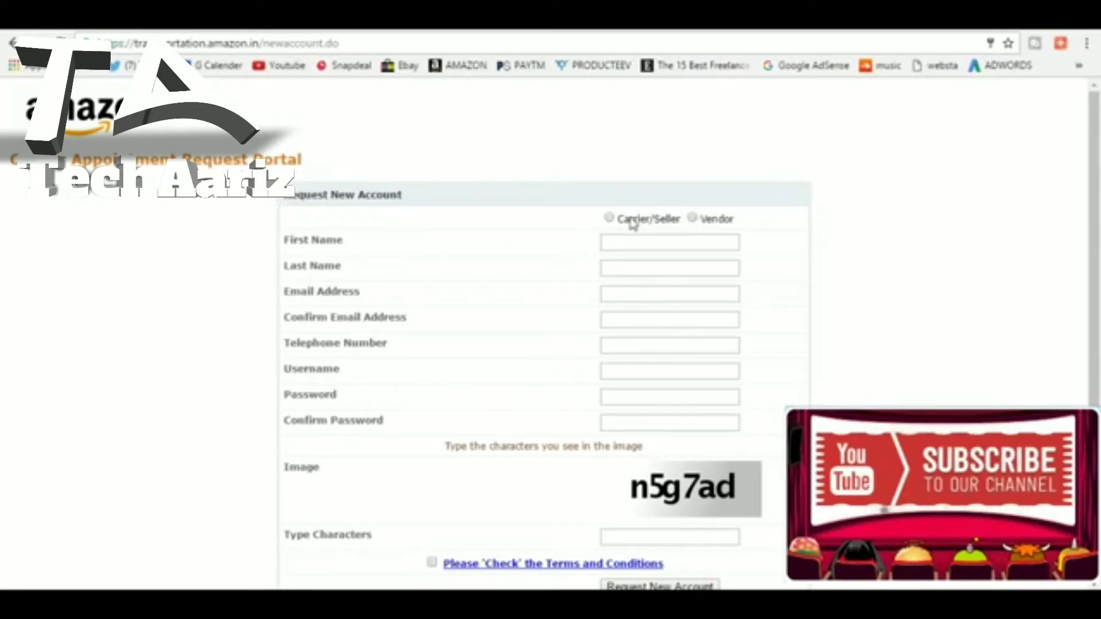
pyautogui.click(692, 219)
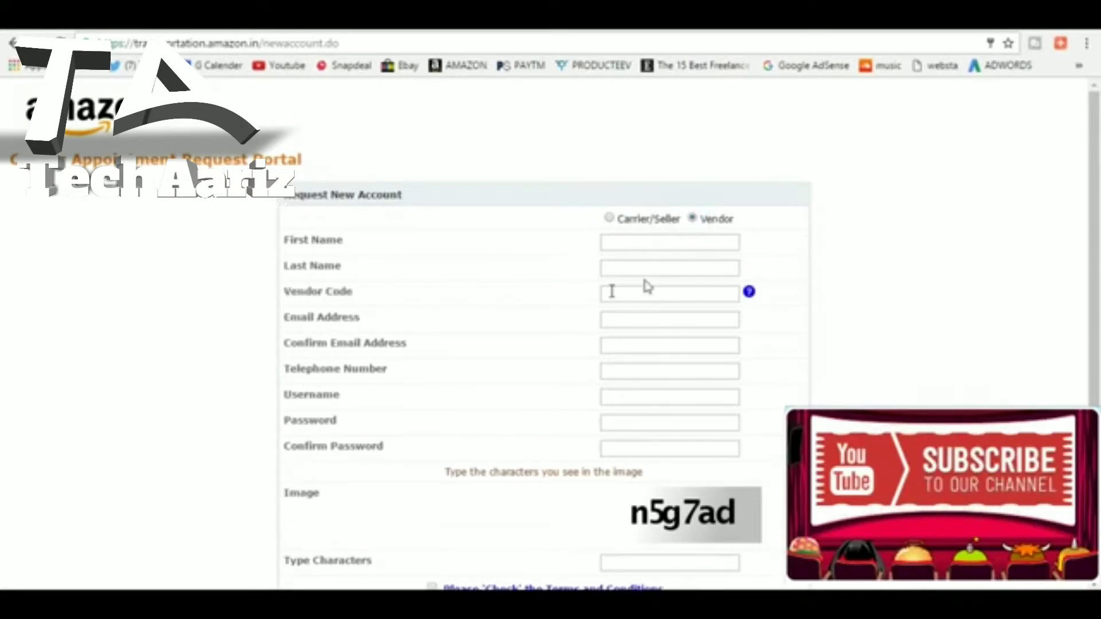
pyautogui.click(750, 292)
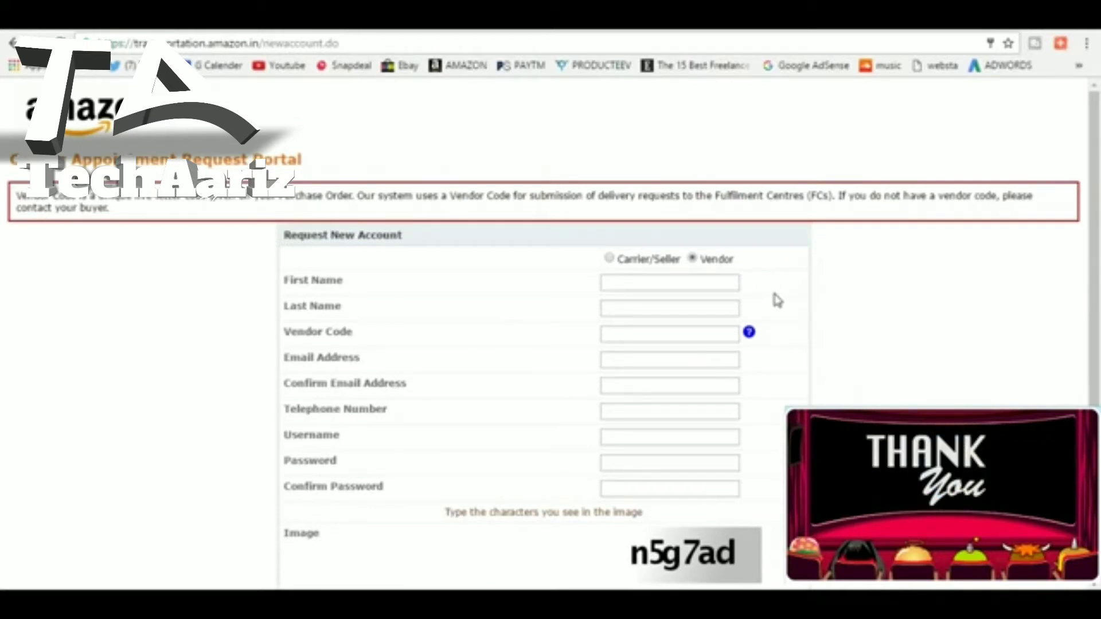
pyautogui.click(679, 338)
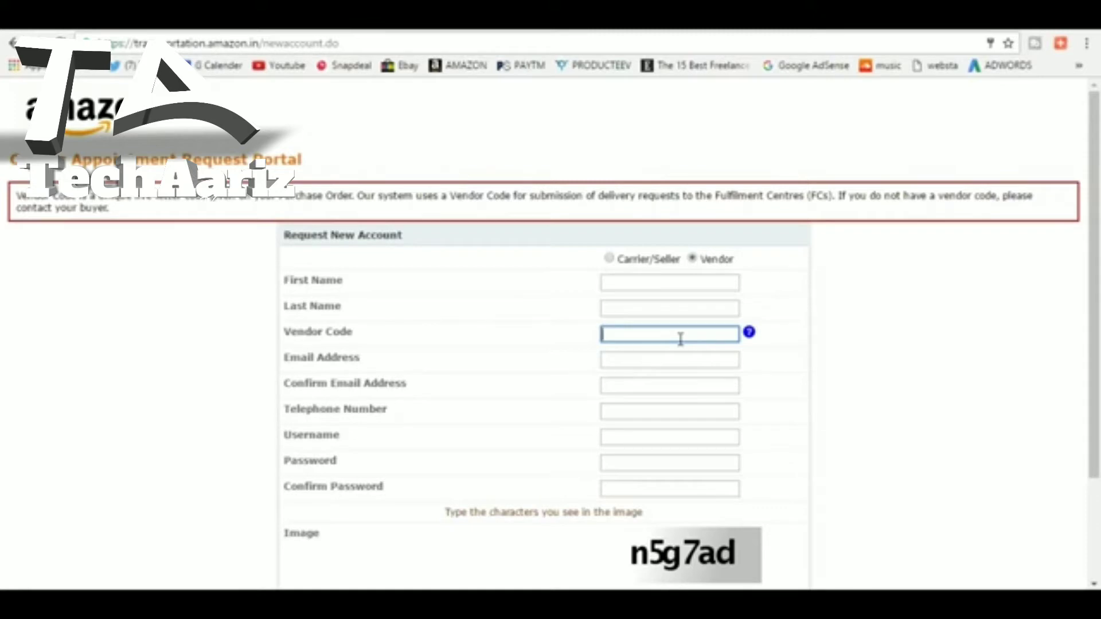
pyautogui.scroll(-2, 680, 337)
pyautogui.scroll(2, 680, 337)
# Step: Switch the account type to Carrier/Seller and examine the form's name, carrier code, contact, login and terms fields
pyautogui.click(609, 258)
pyautogui.click(631, 334)
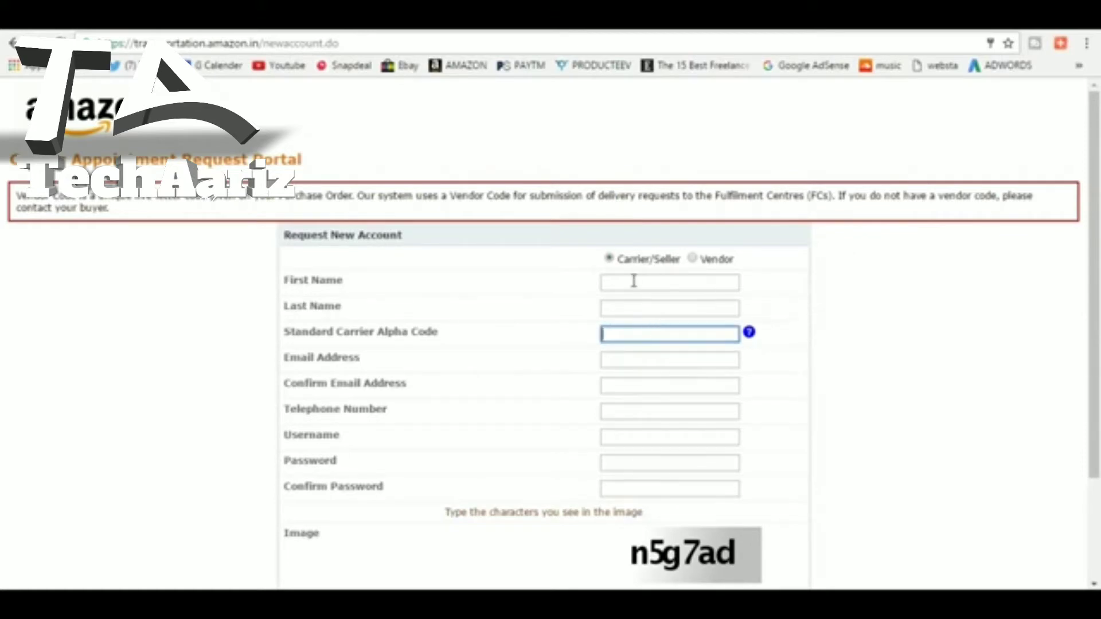
pyautogui.click(631, 280)
pyautogui.click(631, 308)
pyautogui.click(631, 329)
pyautogui.click(643, 359)
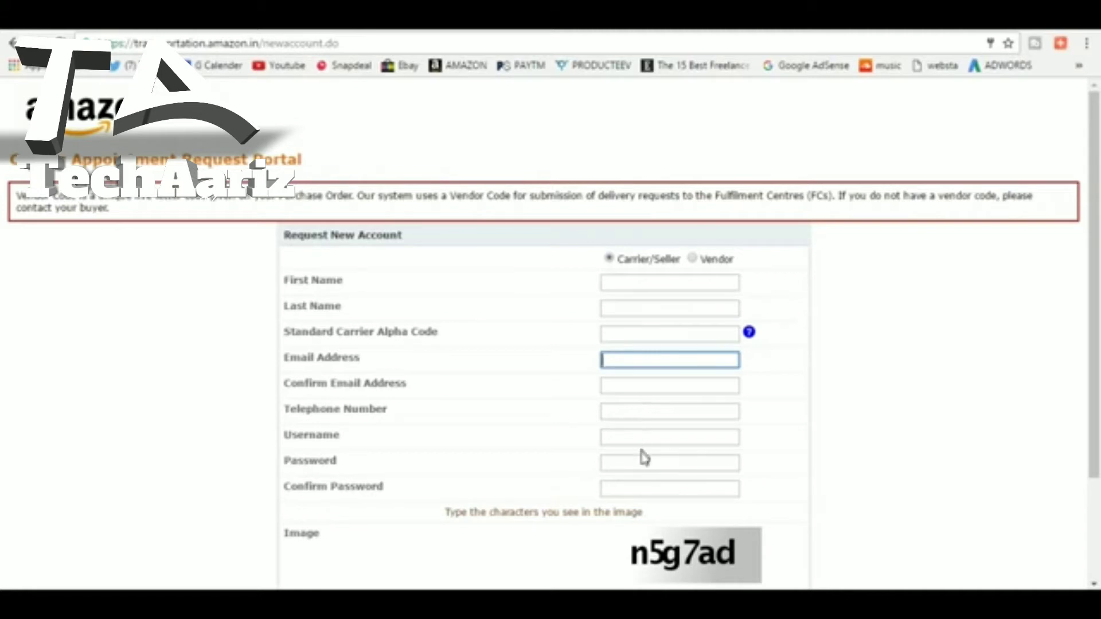
pyautogui.scroll(-3, 645, 453)
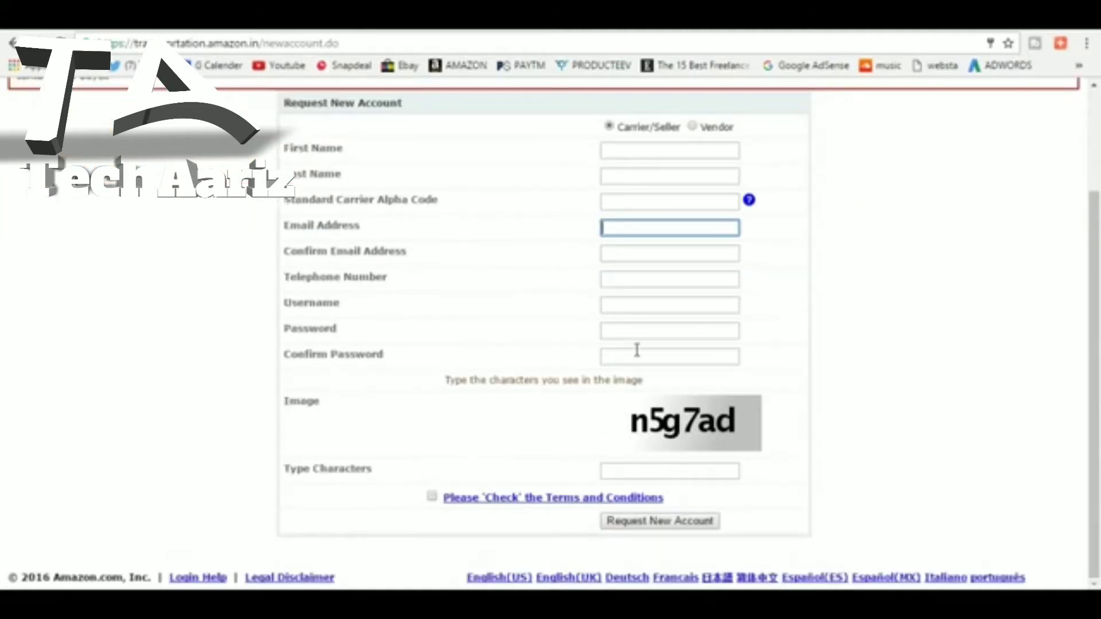
pyautogui.scroll(3, 636, 348)
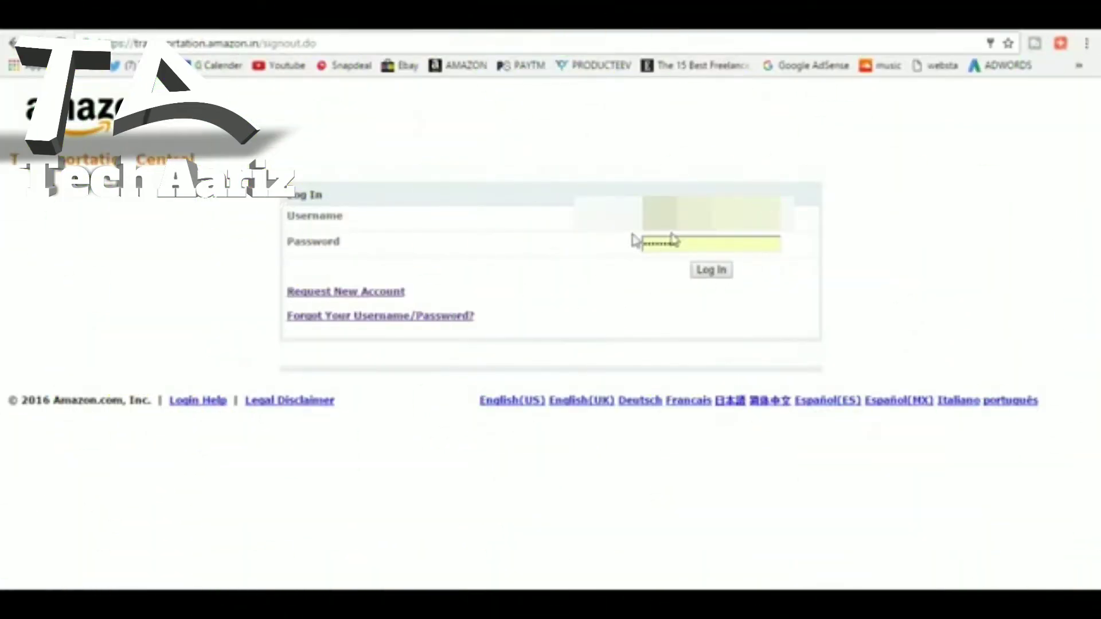
# Step: Log in with the saved account and, in a new appointment request, enter carrier code OWNIN and destination FC SAMB (Ahmedabad)
pyautogui.click(712, 270)
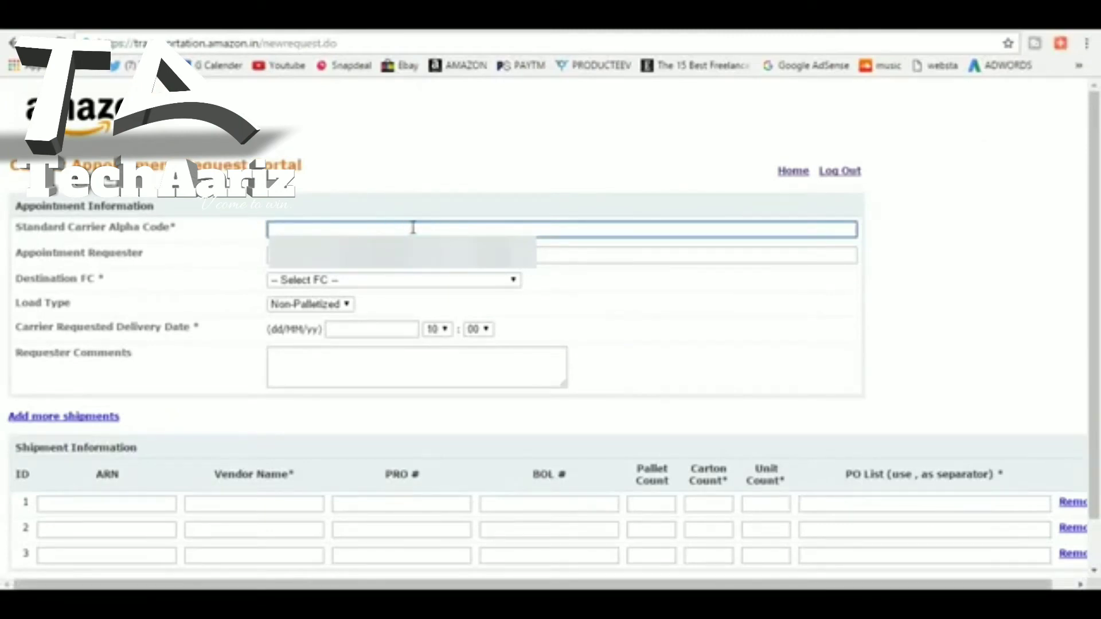
pyautogui.write('wnin')
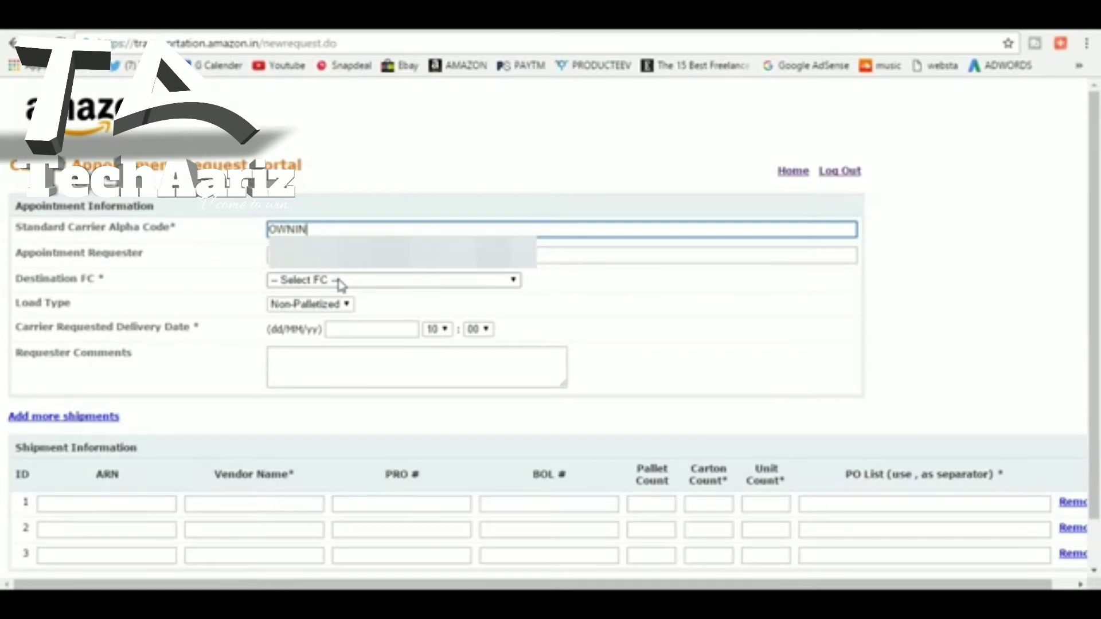
pyautogui.click(342, 282)
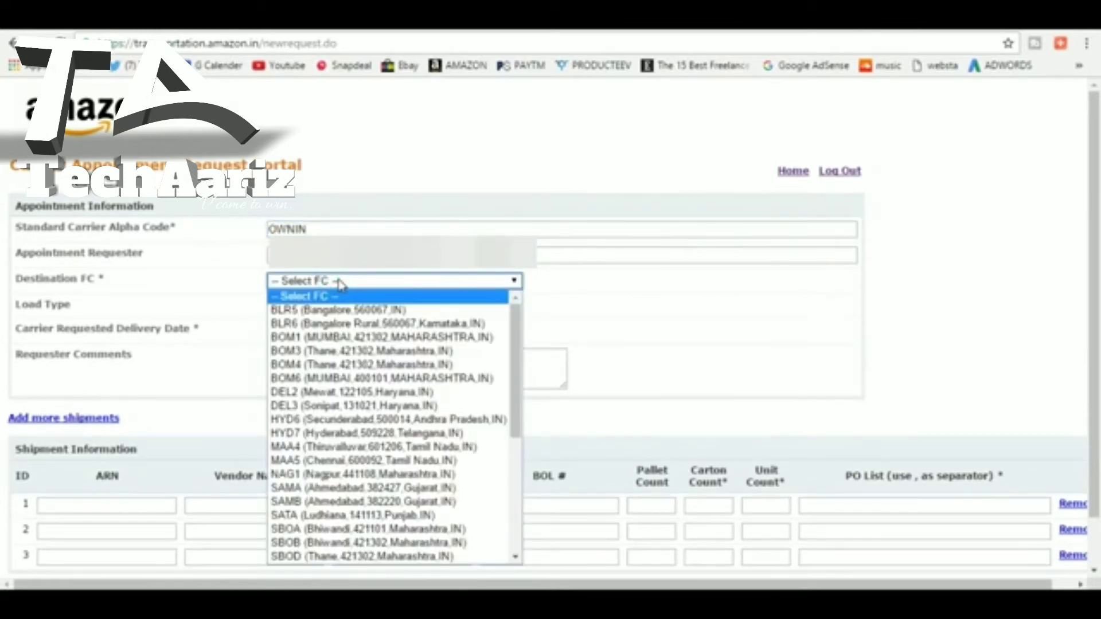
pyautogui.scroll(-6, 390, 407)
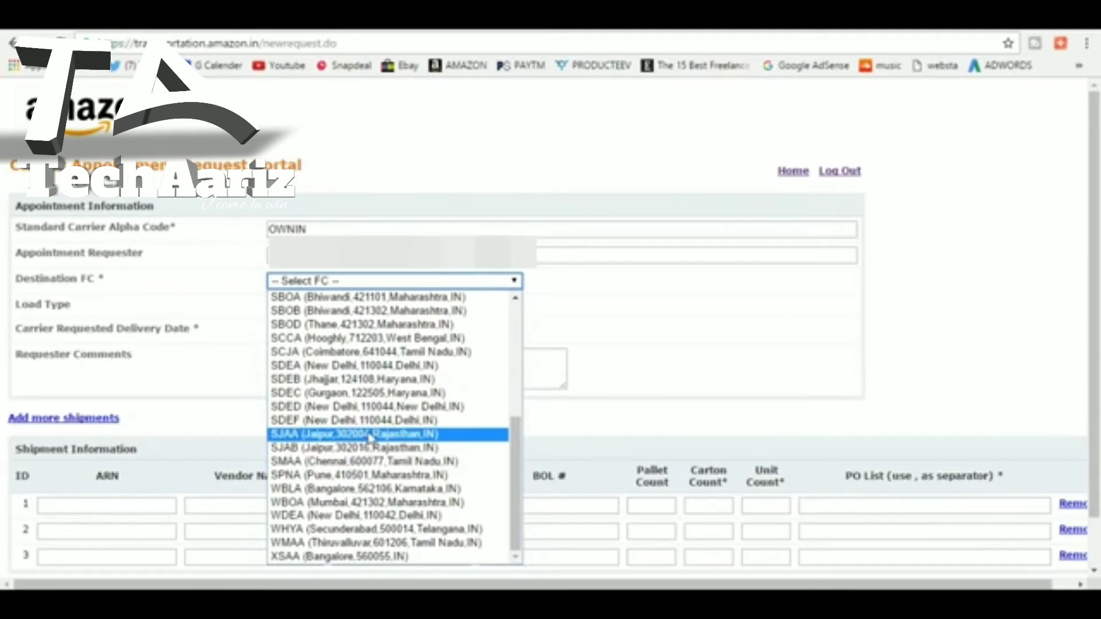
pyautogui.scroll(6, 369, 437)
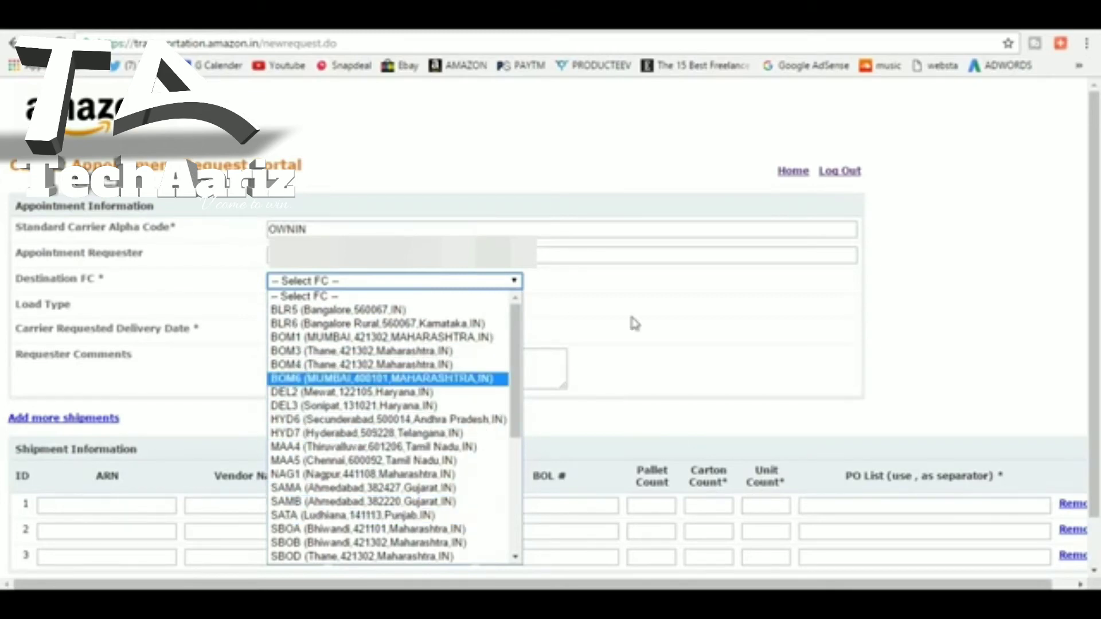
pyautogui.write('samb')
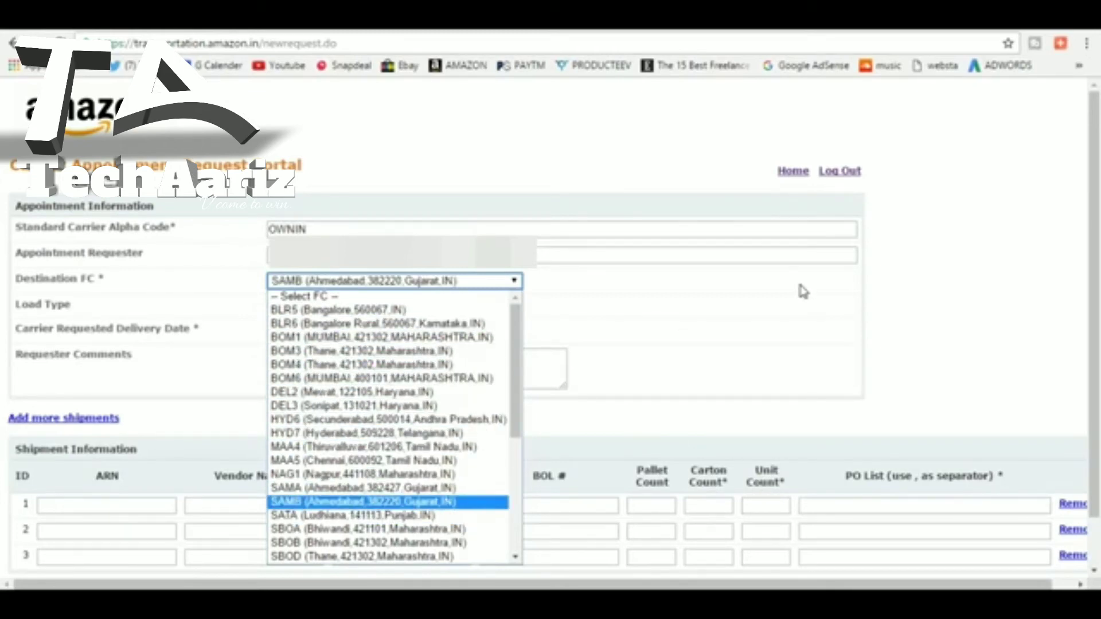
pyautogui.click(376, 501)
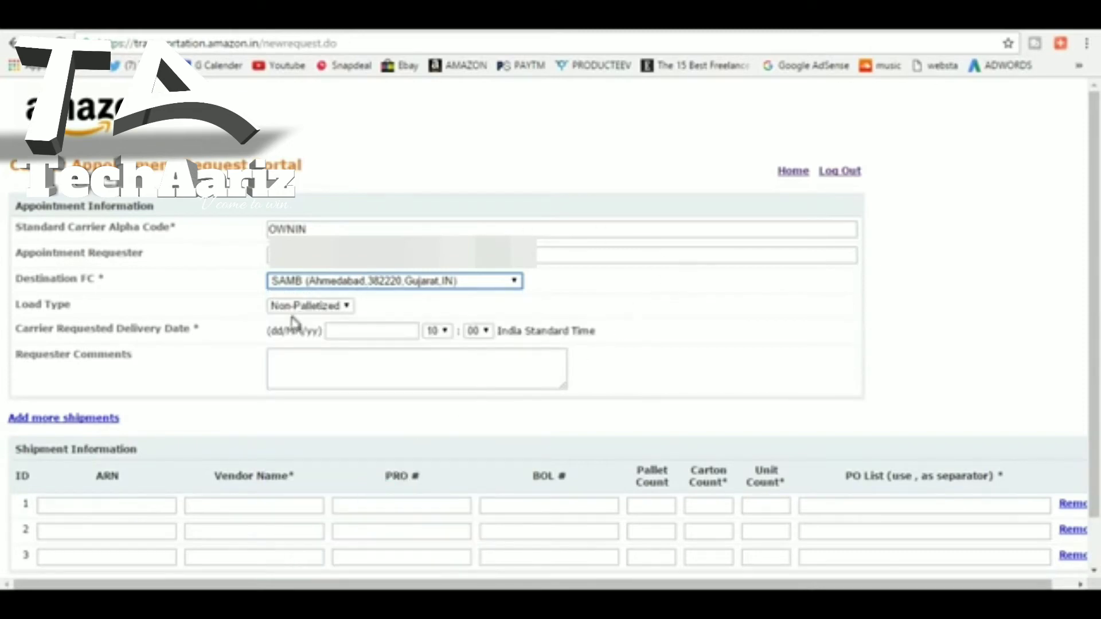
# Step: Choose the Non-Palletized load type and set the carrier requested delivery date to 02/01/17 at 16:00
pyautogui.click(326, 306)
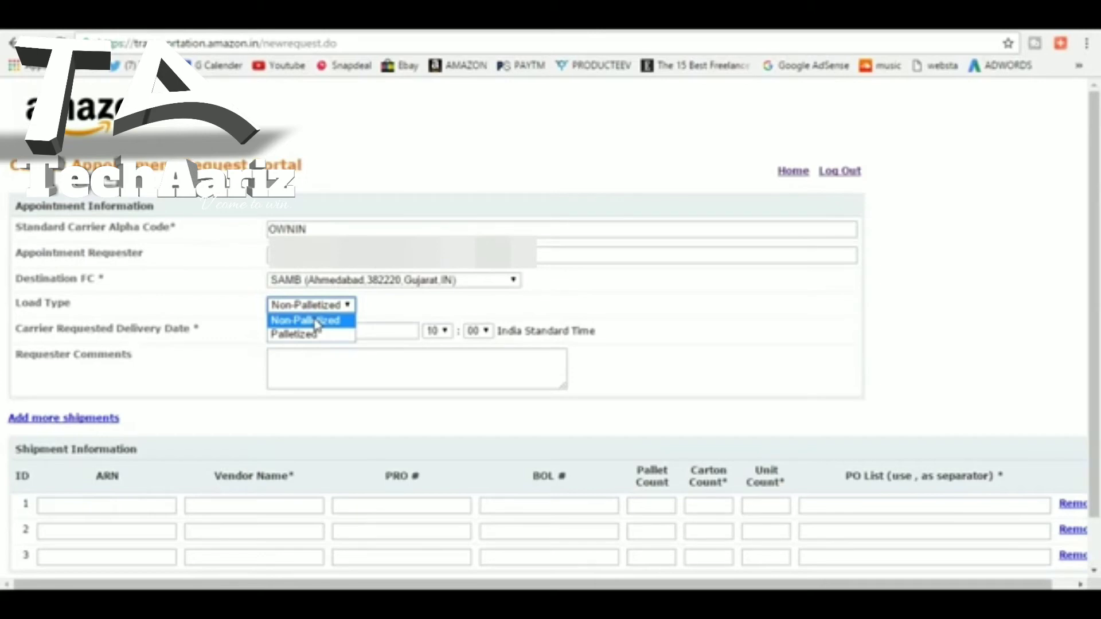
pyautogui.click(317, 324)
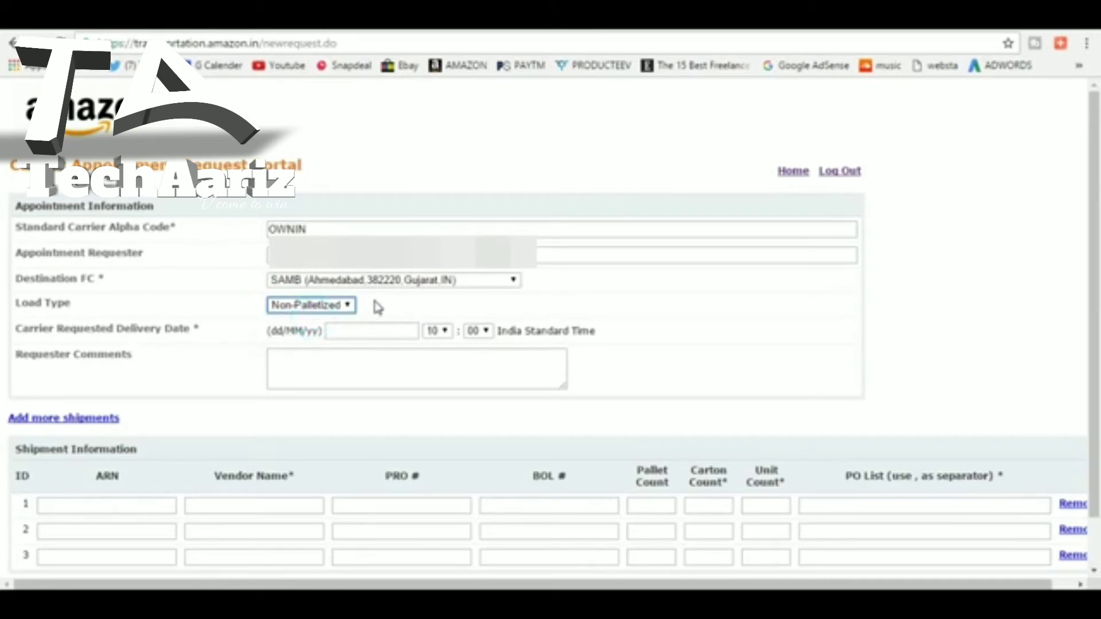
pyautogui.click(361, 329)
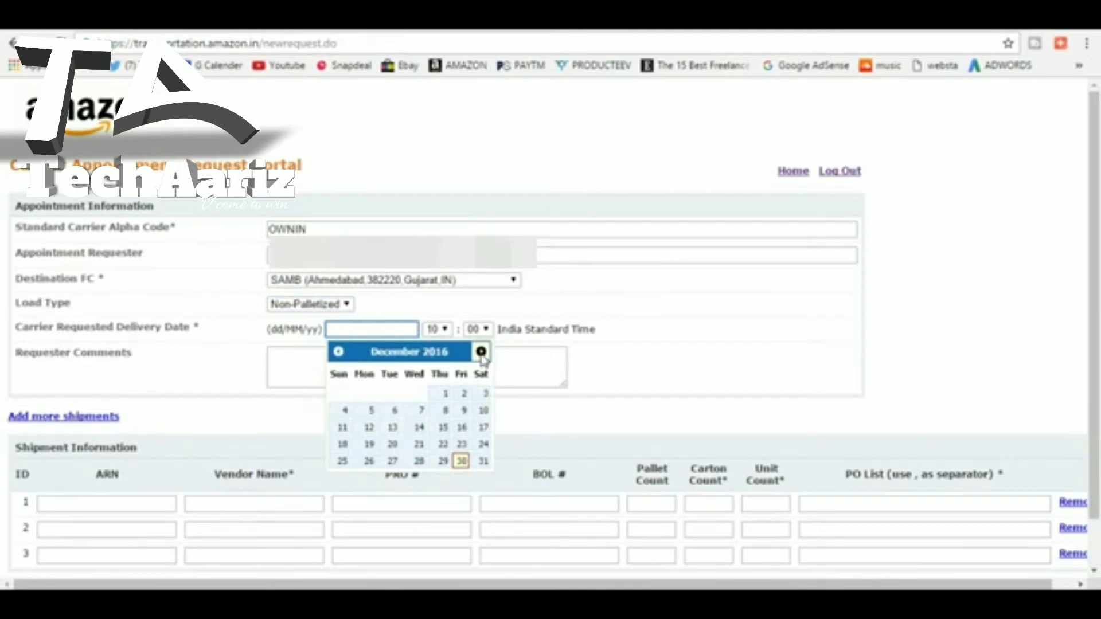
pyautogui.click(481, 351)
pyautogui.click(366, 394)
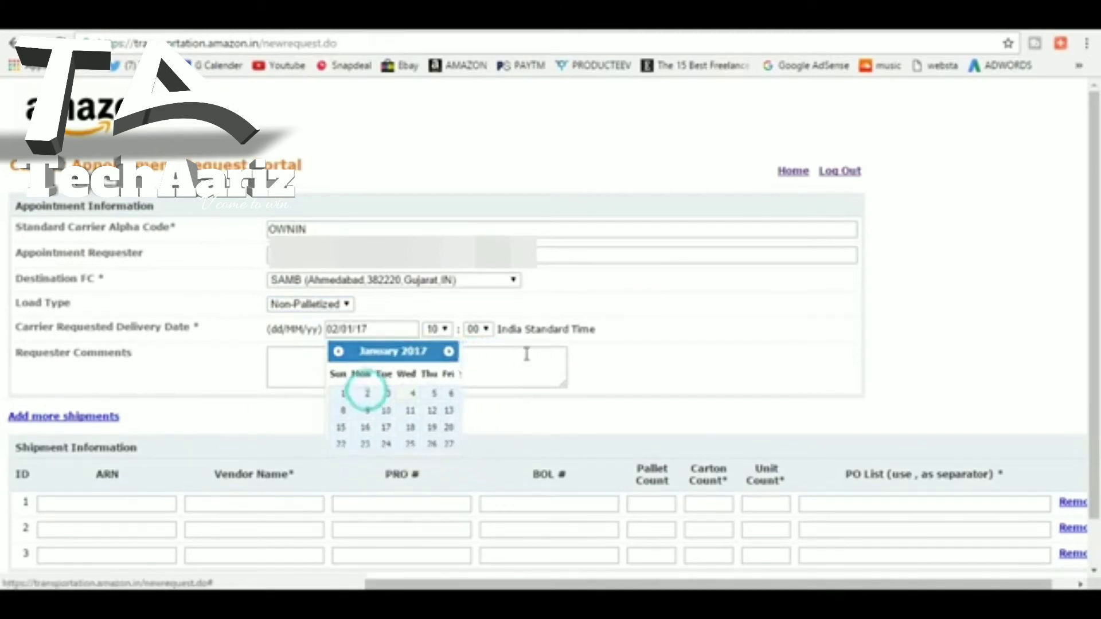
pyautogui.click(438, 330)
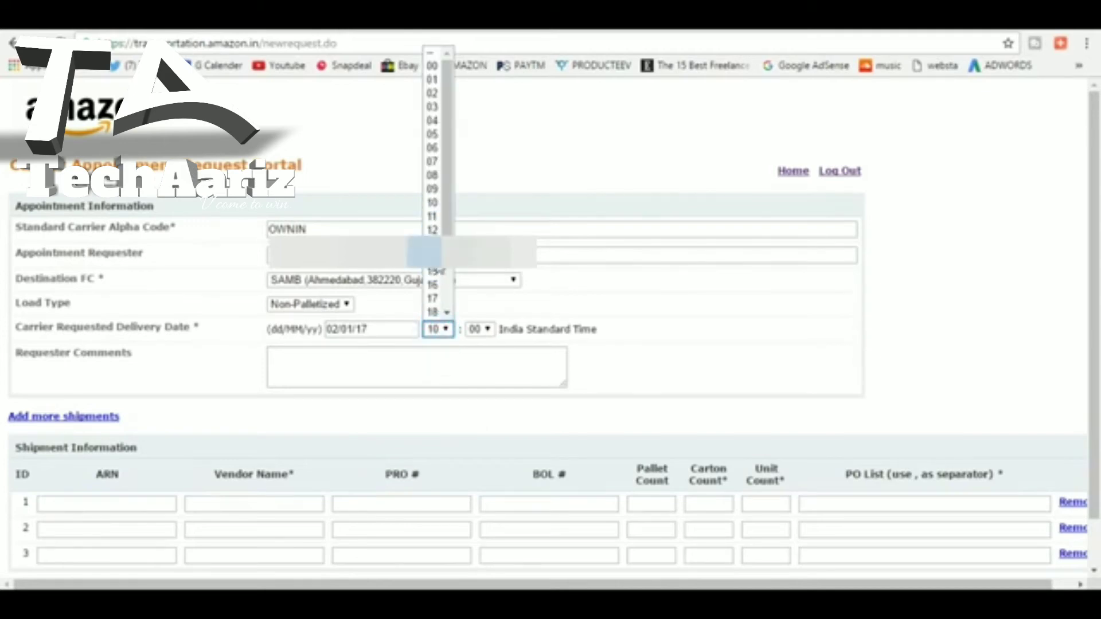
pyautogui.click(432, 285)
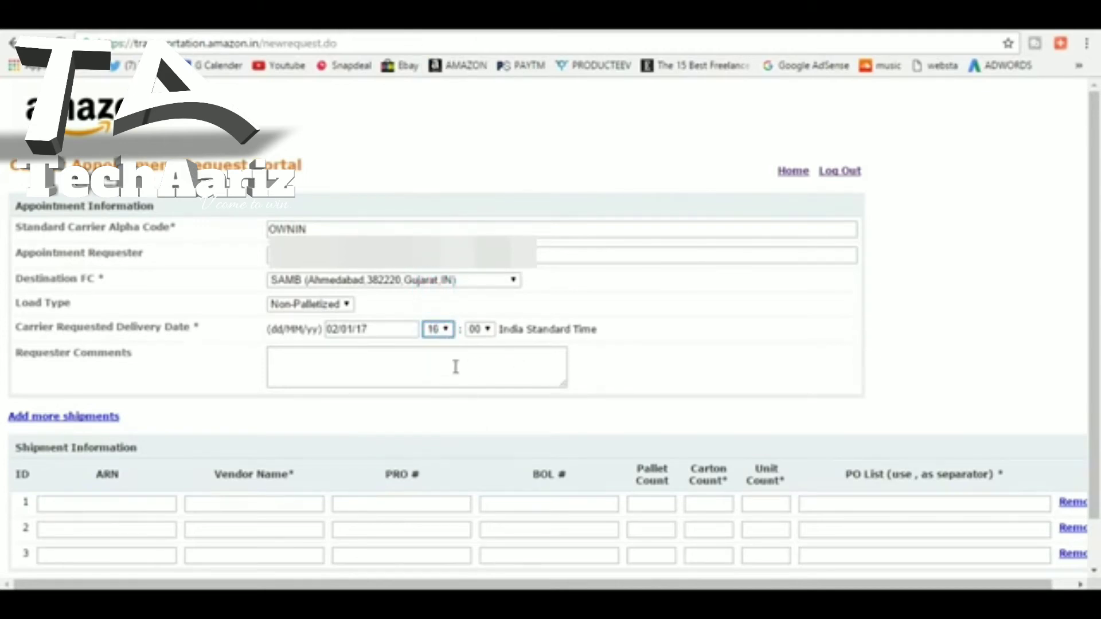
# Step: Enter the placeholder vendor name sadsads for shipment 1 and look over its PRO, BOL and PO List fields
pyautogui.click(453, 366)
pyautogui.scroll(-1, 396, 352)
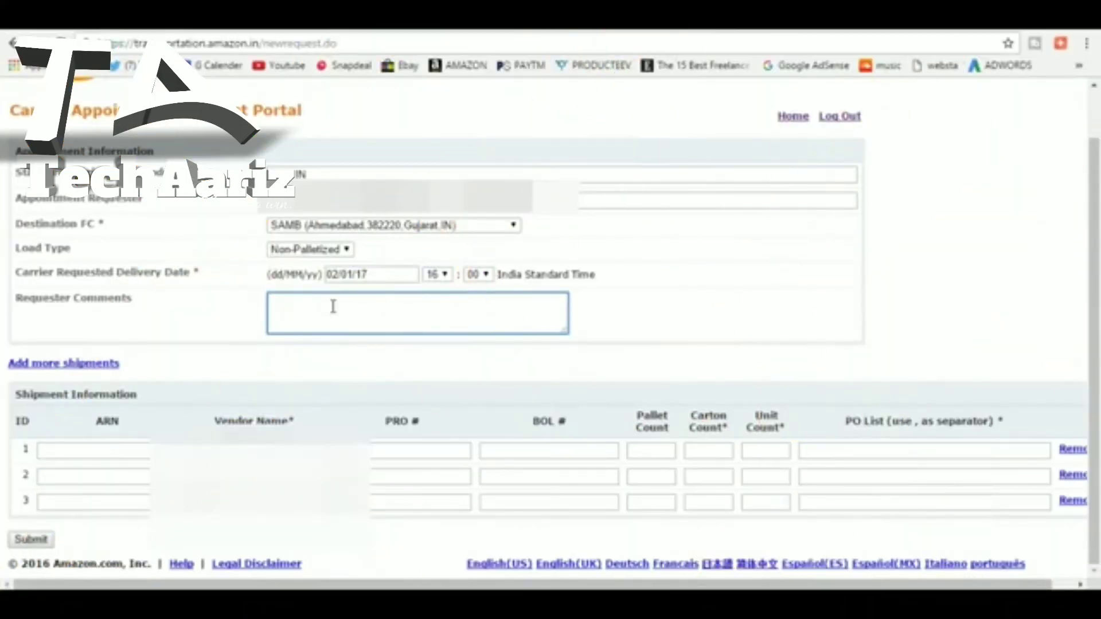
pyautogui.click(381, 307)
pyautogui.click(430, 412)
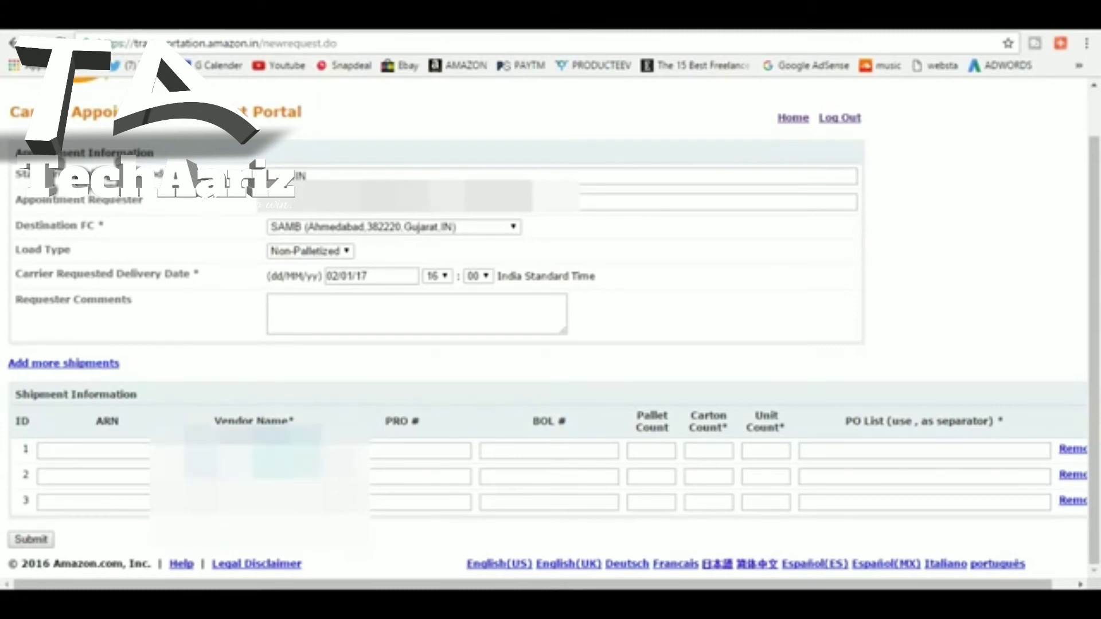
pyautogui.click(409, 448)
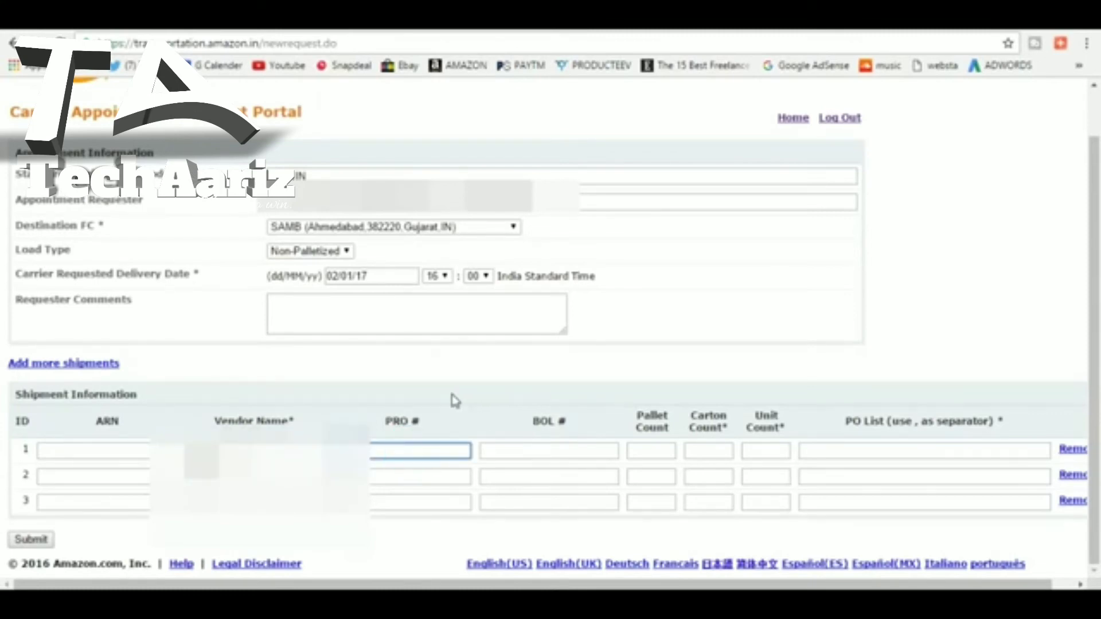
pyautogui.click(418, 447)
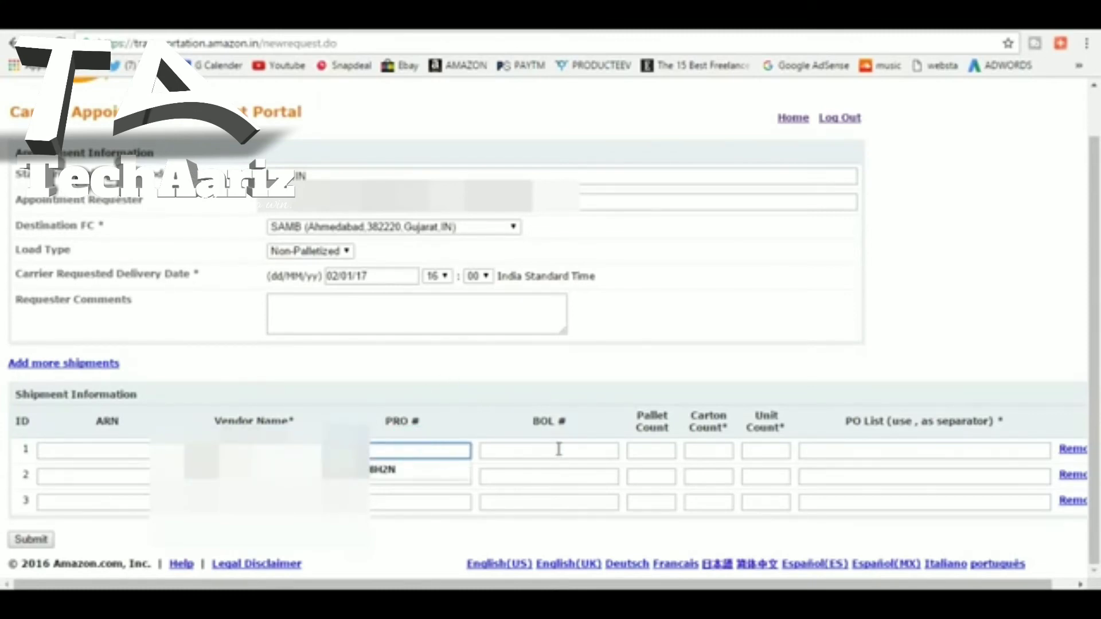
pyautogui.click(555, 449)
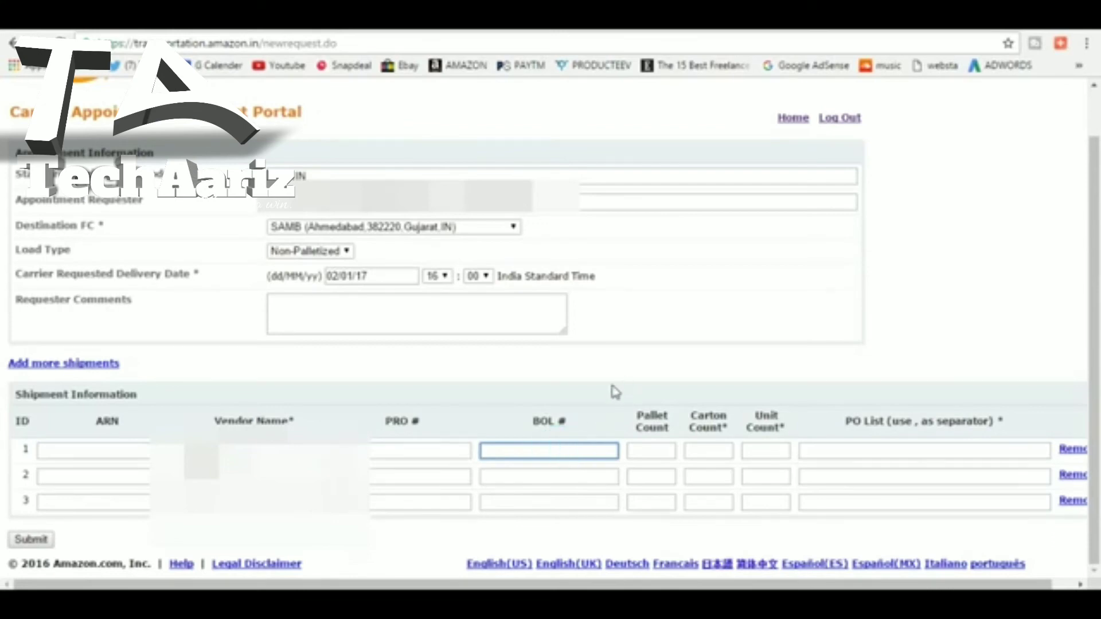
pyautogui.click(836, 453)
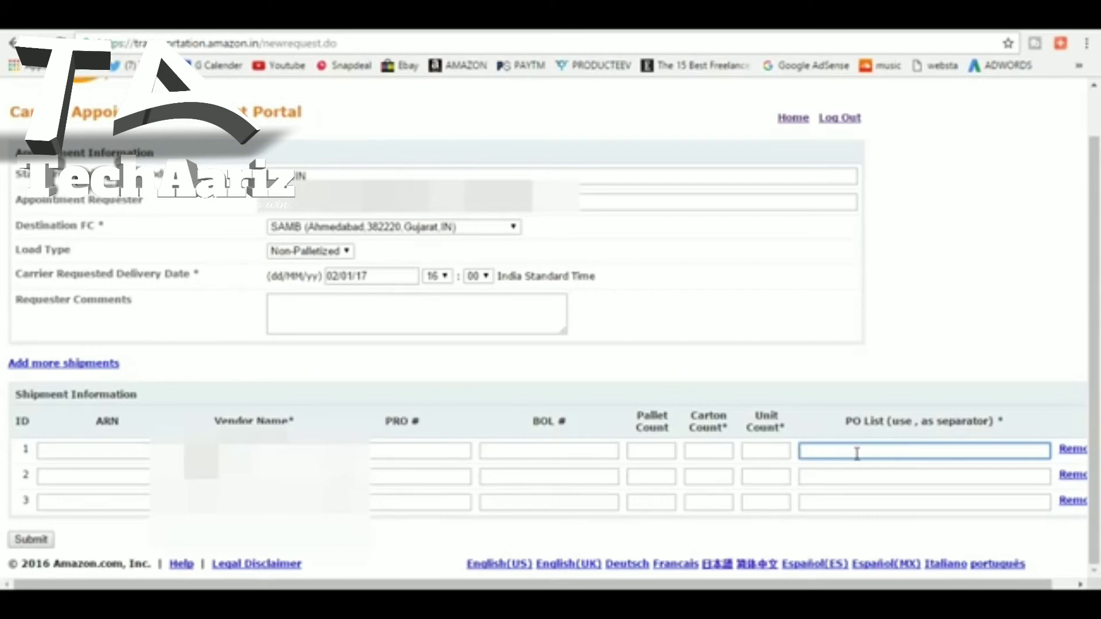
# Step: Set shipment 1's carton count to 5 and its unit count to 100
pyautogui.click(708, 450)
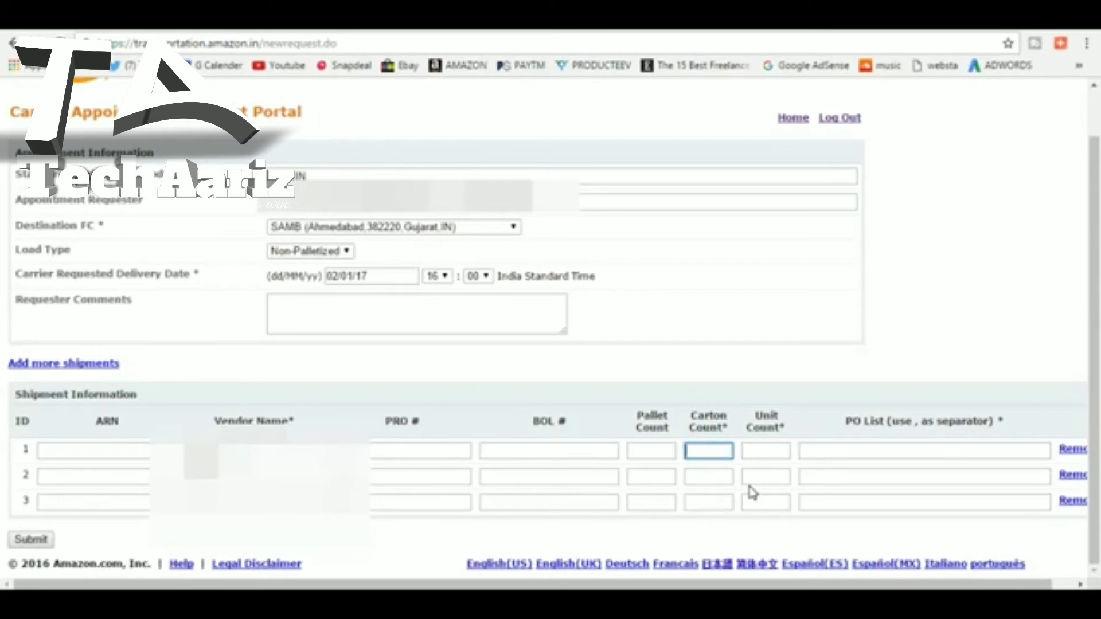
pyautogui.click(664, 452)
pyautogui.write('5')
pyautogui.click(762, 451)
pyautogui.write('100')
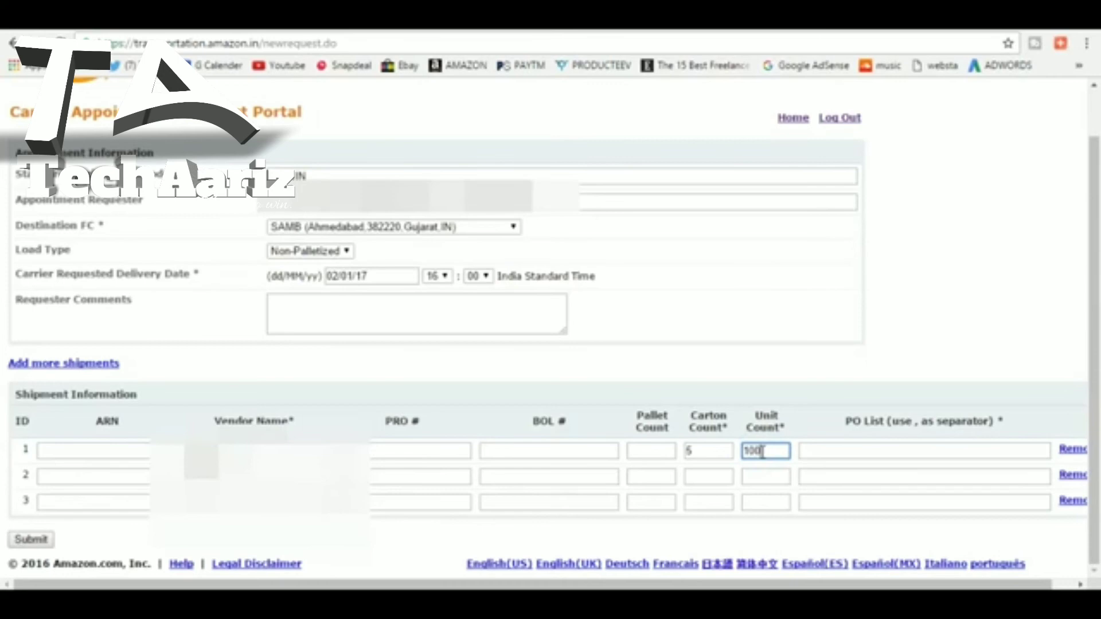
# Step: Enter the placeholder text gfdsgfdg as shipment 1's PO List and copy it into the BOL and PRO number fields
pyautogui.click(936, 327)
pyautogui.click(859, 451)
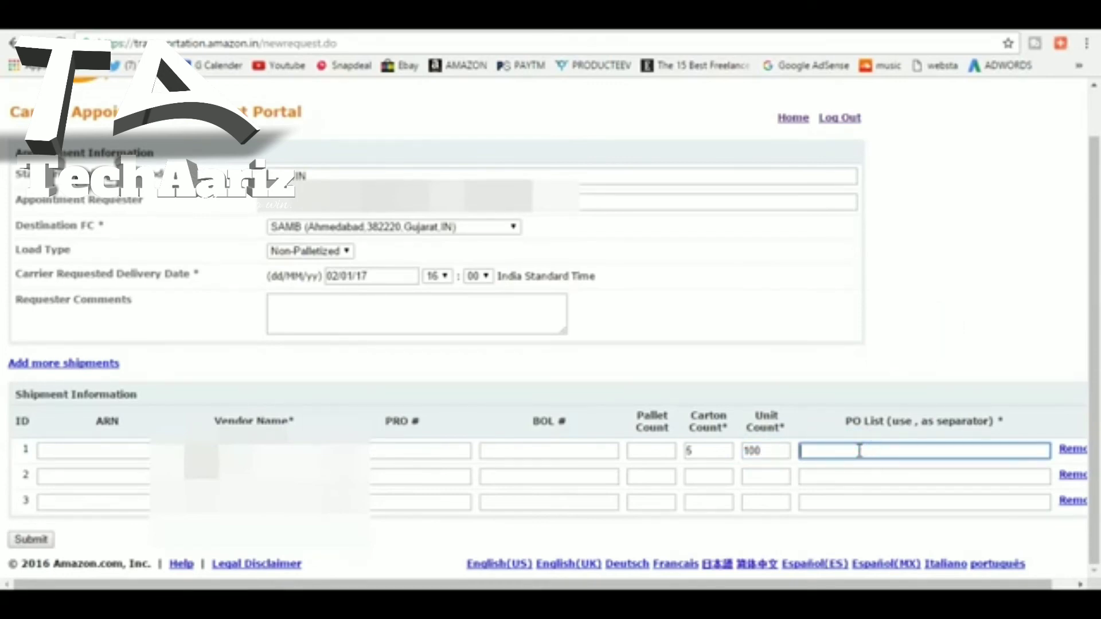
pyautogui.write('gfdsgfdg')
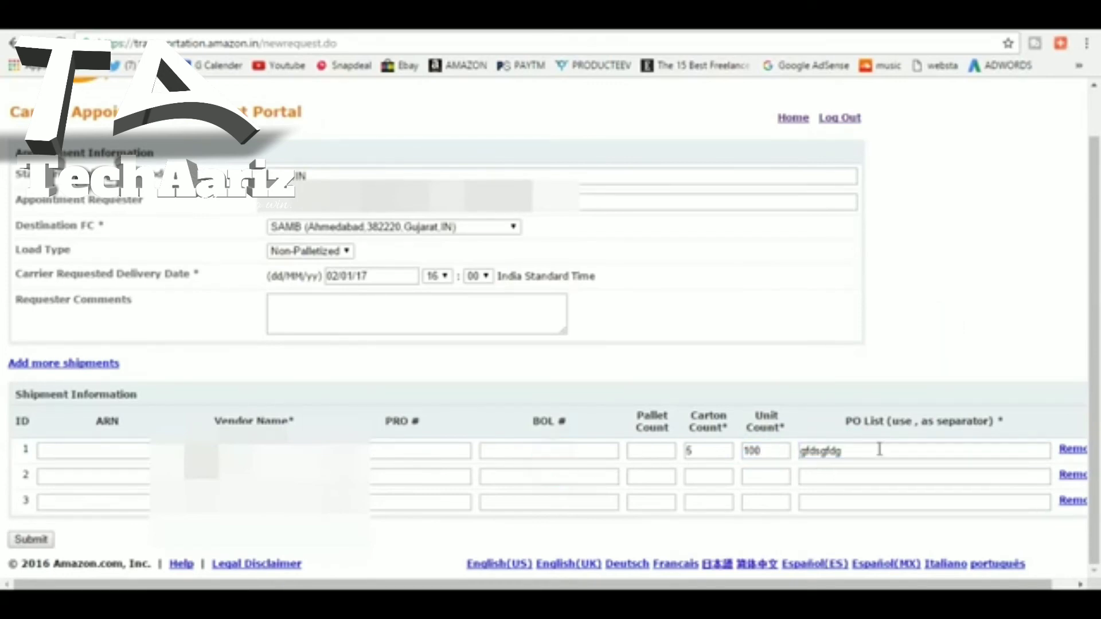
pyautogui.doubleClick(859, 451)
pyautogui.hotkey('ctrl', 'c')
pyautogui.click(560, 455)
pyautogui.hotkey('ctrl', 'v')
pyautogui.click(386, 454)
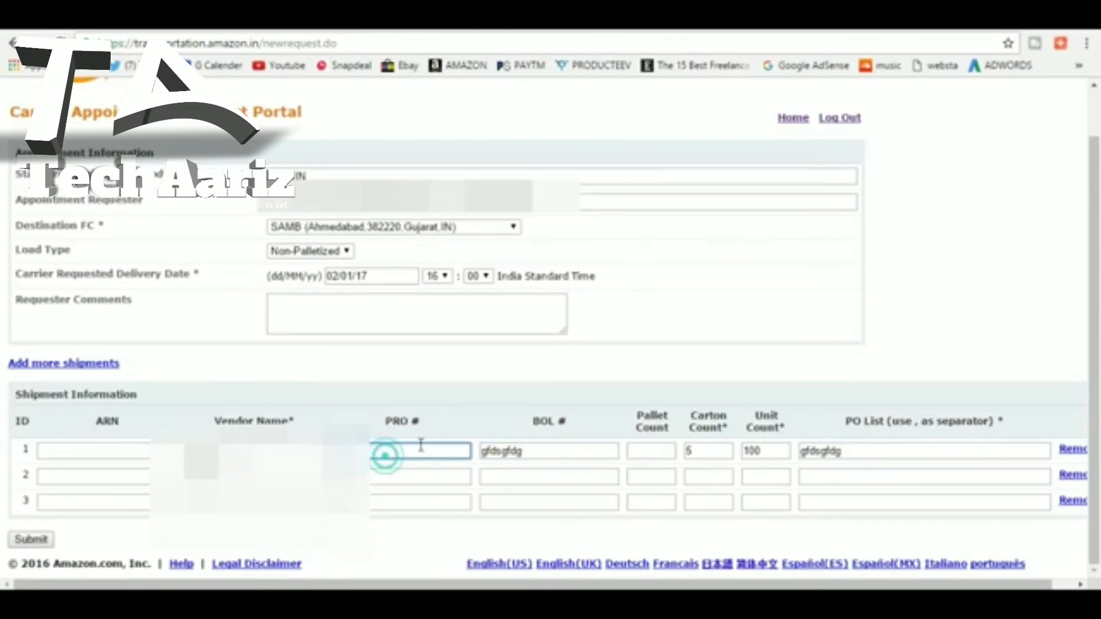
pyautogui.hotkey('ctrl', 'v')
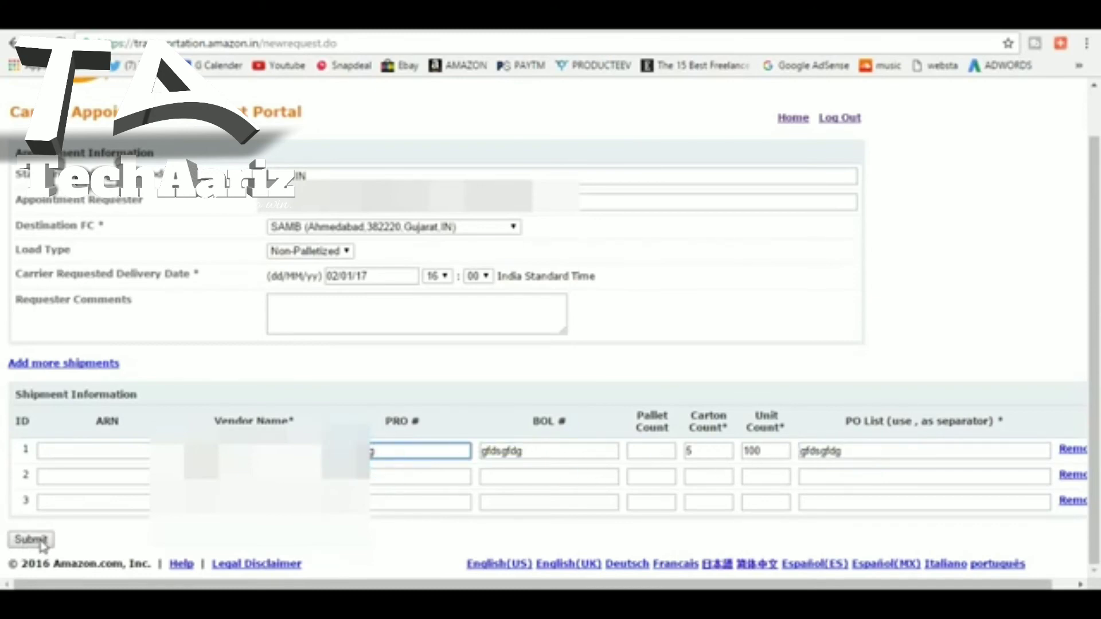
pyautogui.click(69, 538)
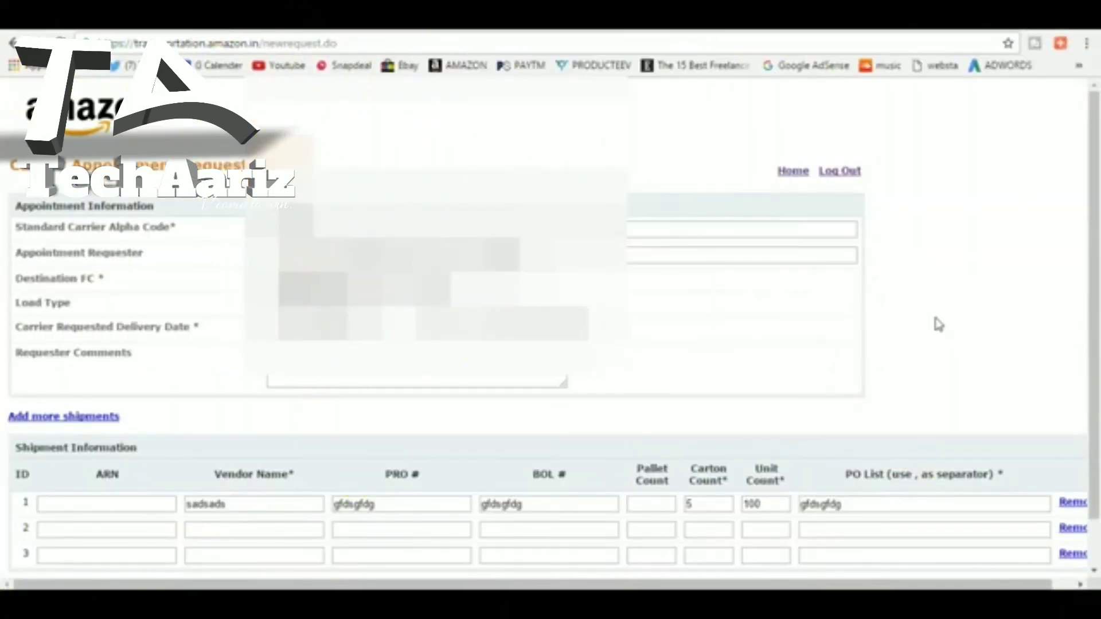
pyautogui.scroll(-1, 943, 325)
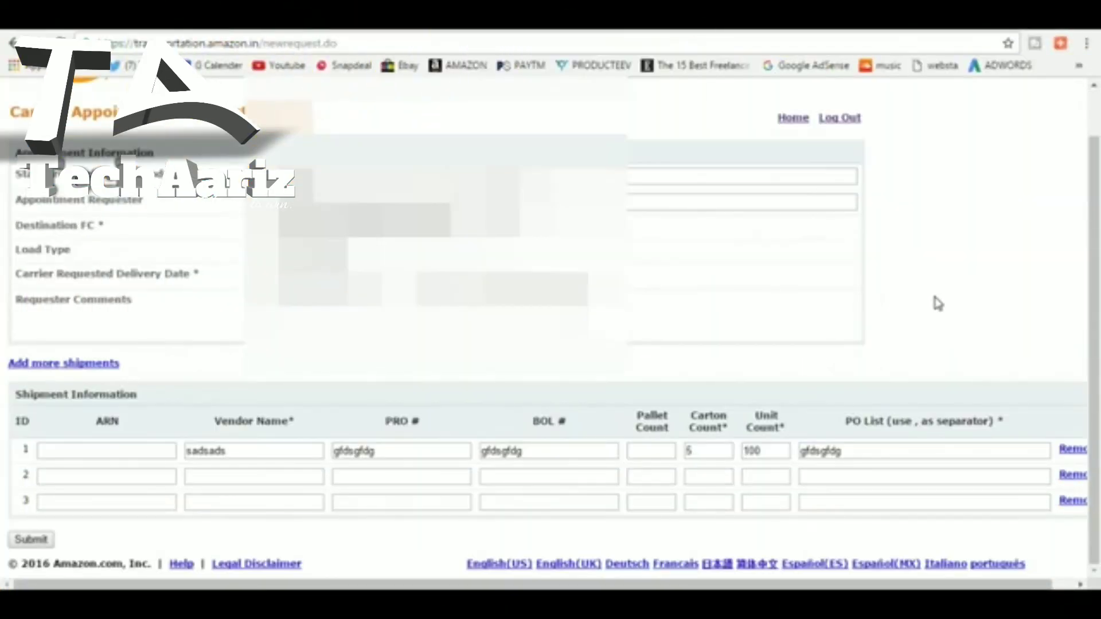
pyautogui.scroll(1, 933, 296)
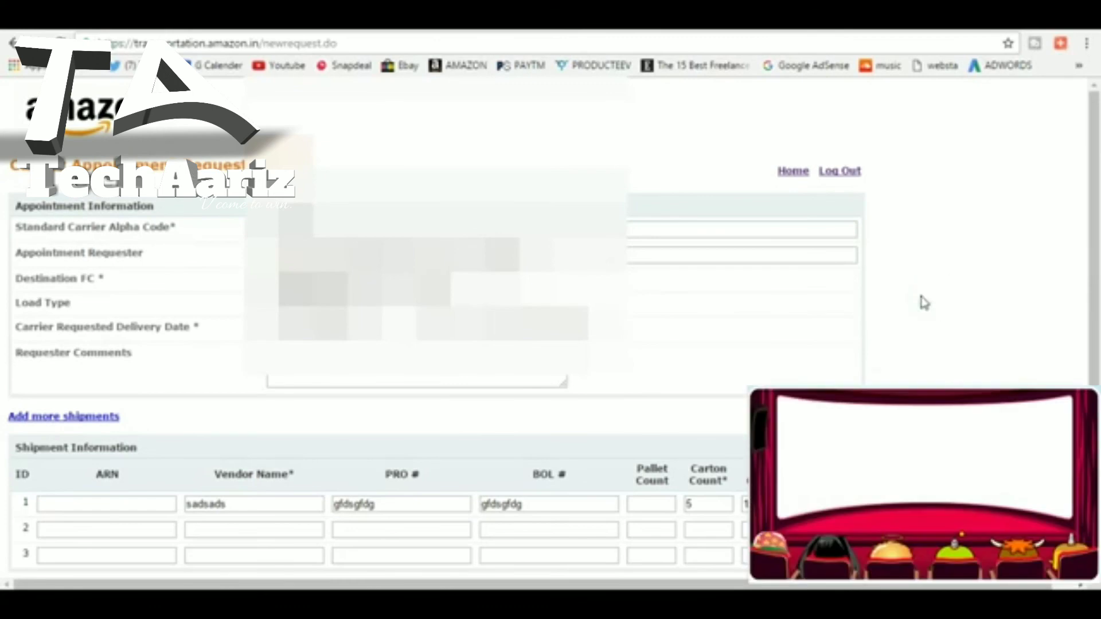
pyautogui.scroll(-1, 920, 297)
pyautogui.scroll(1, 920, 304)
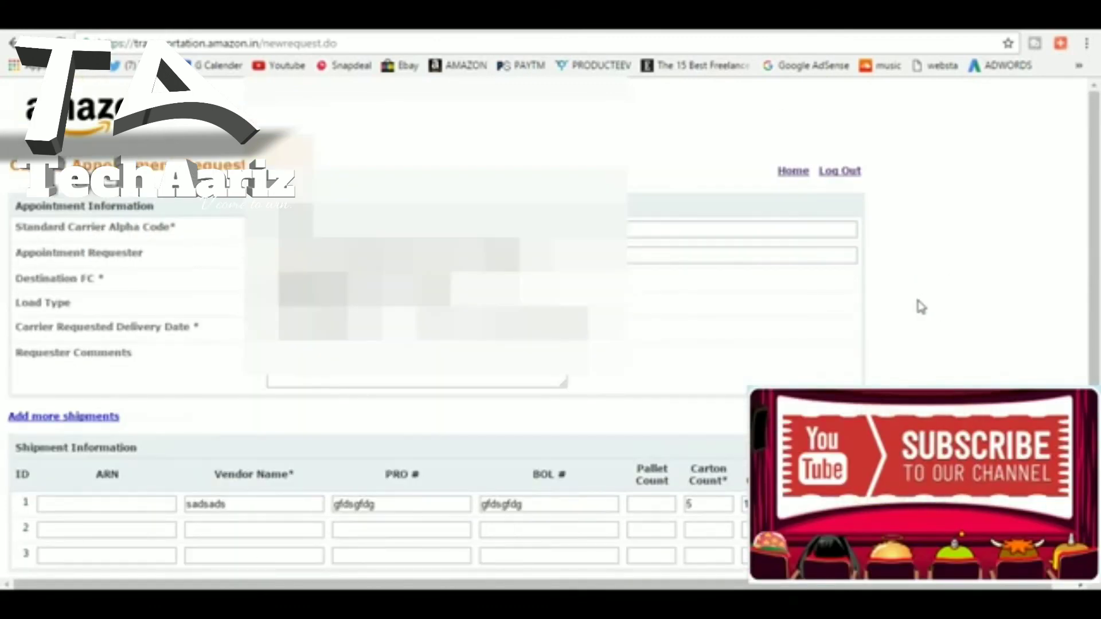
pyautogui.scroll(-1, 917, 307)
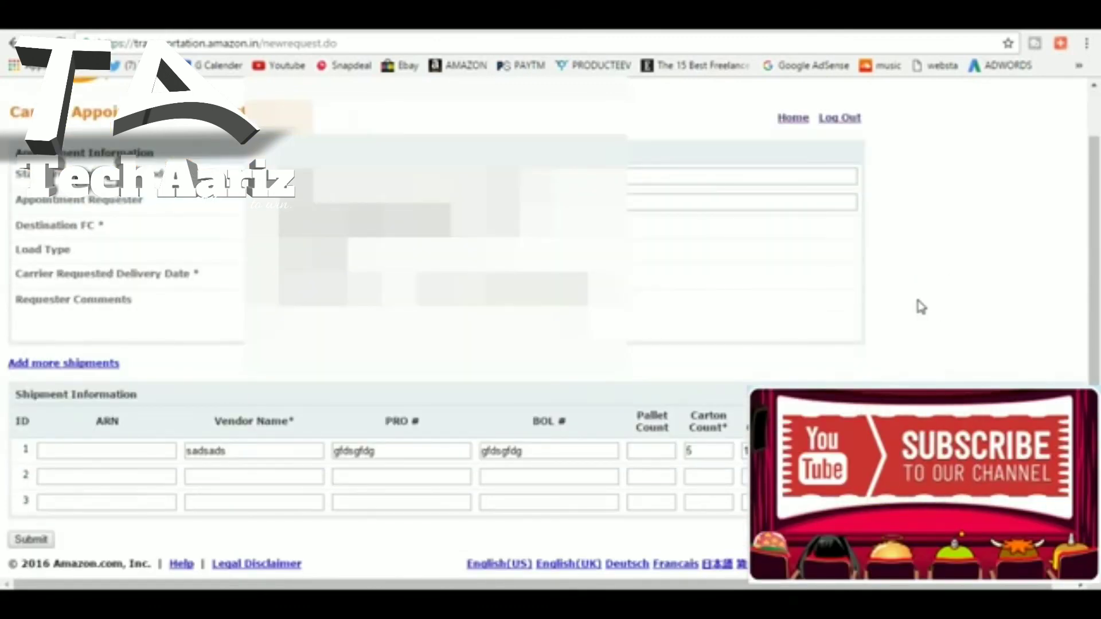
pyautogui.scroll(1, 905, 306)
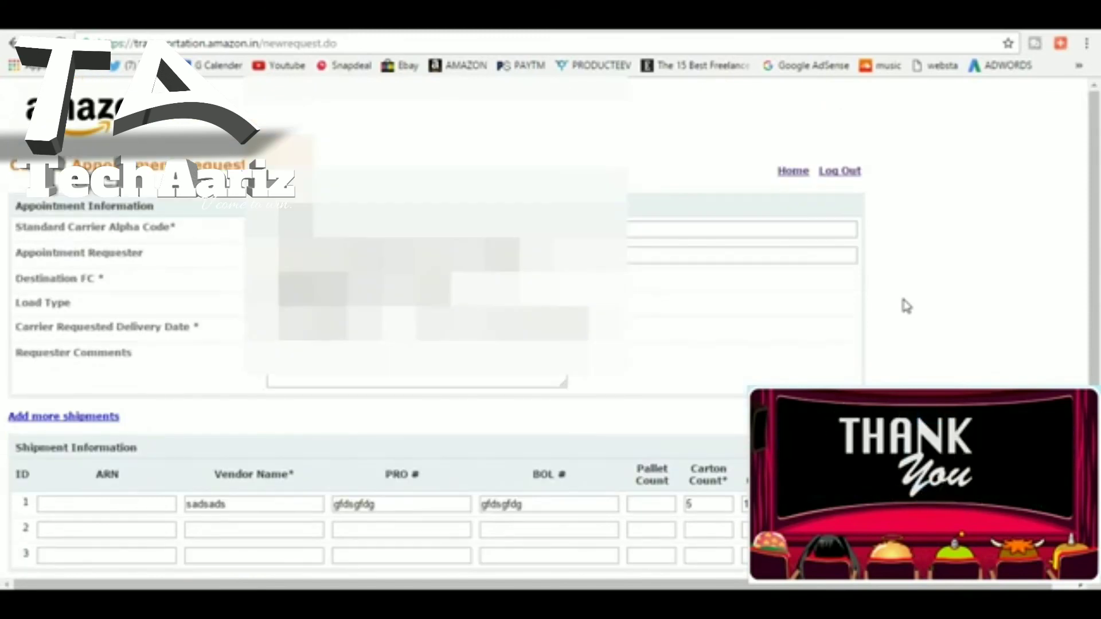
pyautogui.scroll(-1, 906, 304)
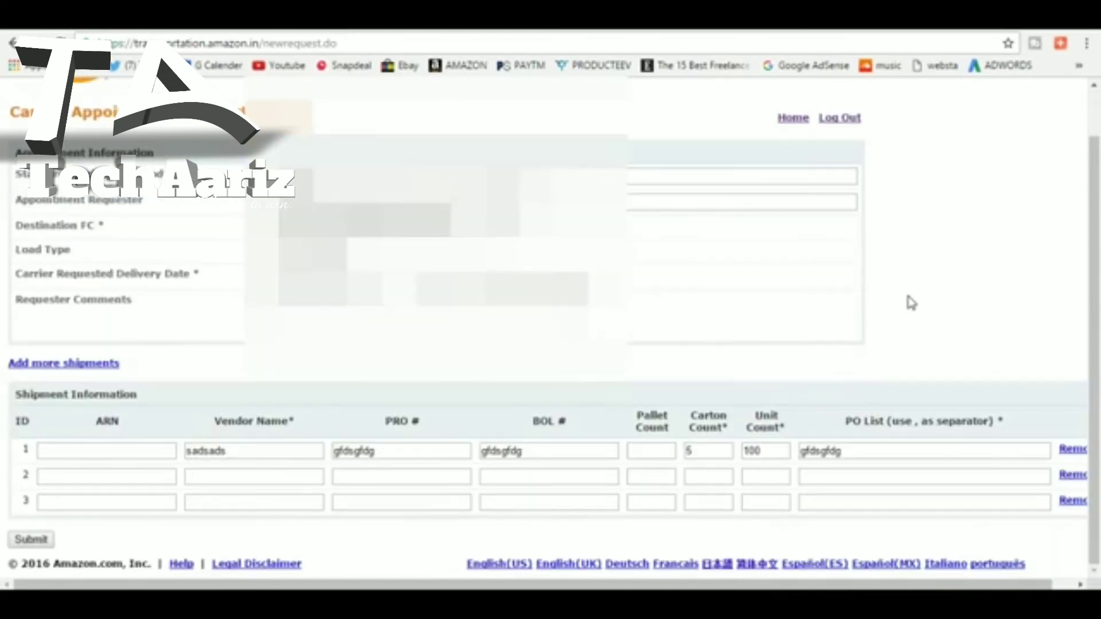
pyautogui.scroll(1, 911, 302)
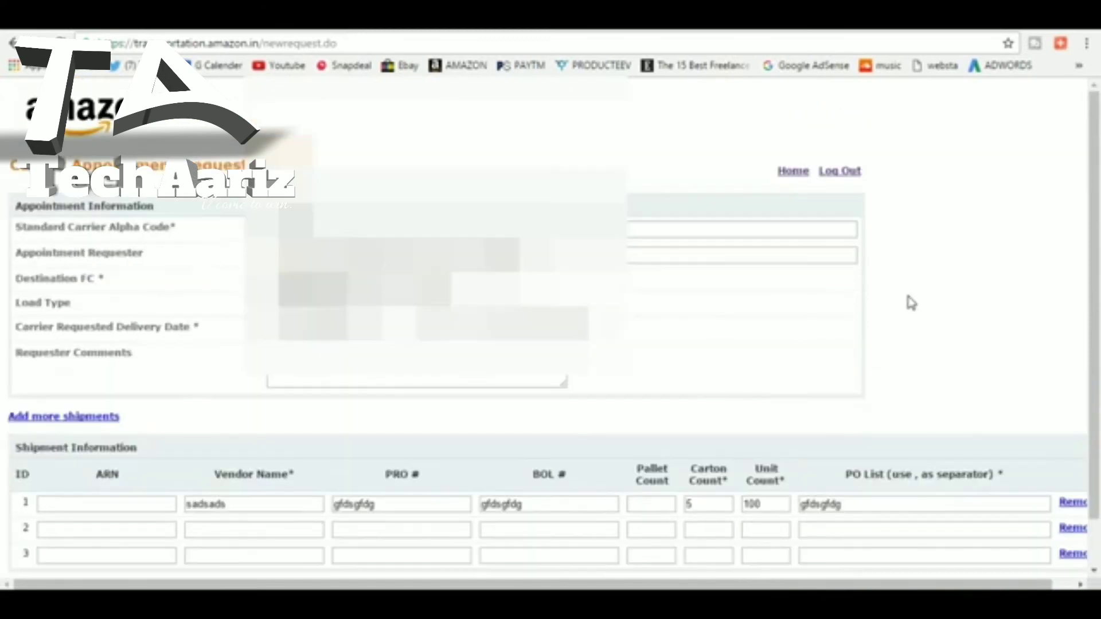
pyautogui.click(913, 241)
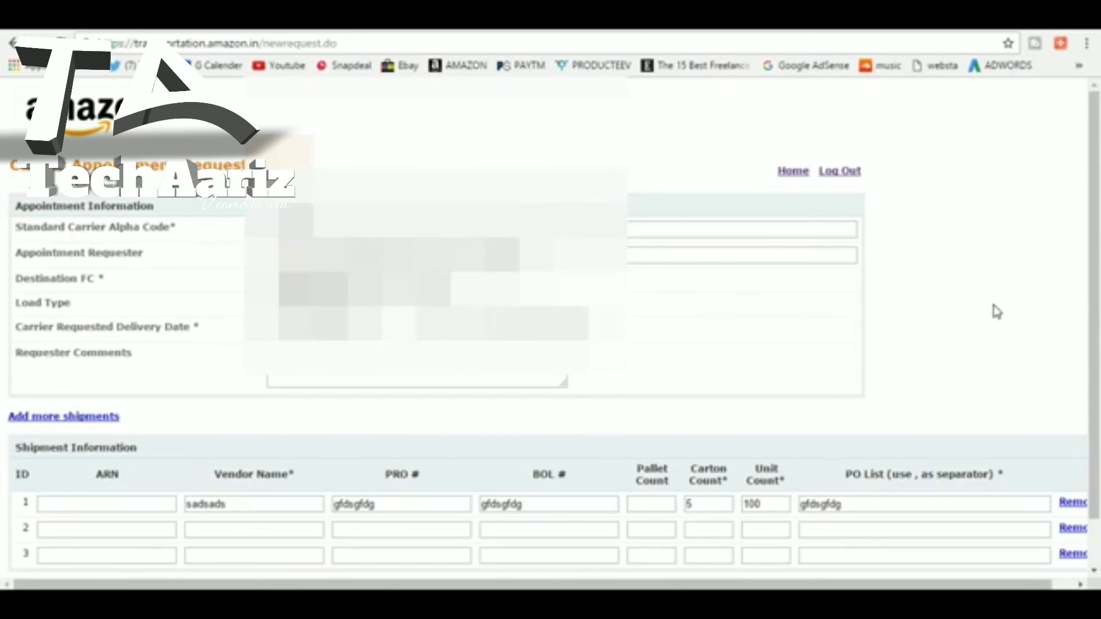